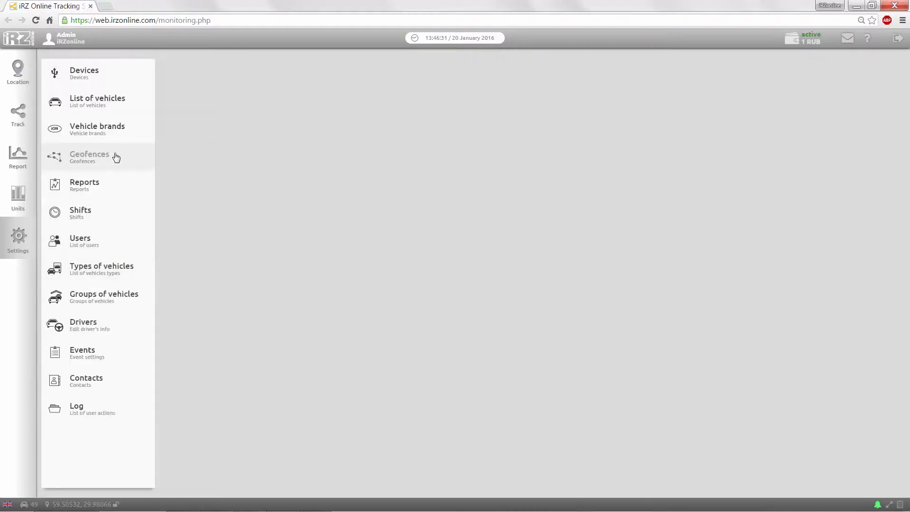
Open the list of geofences and view the first geofence, учительская, in its editor
click(116, 156)
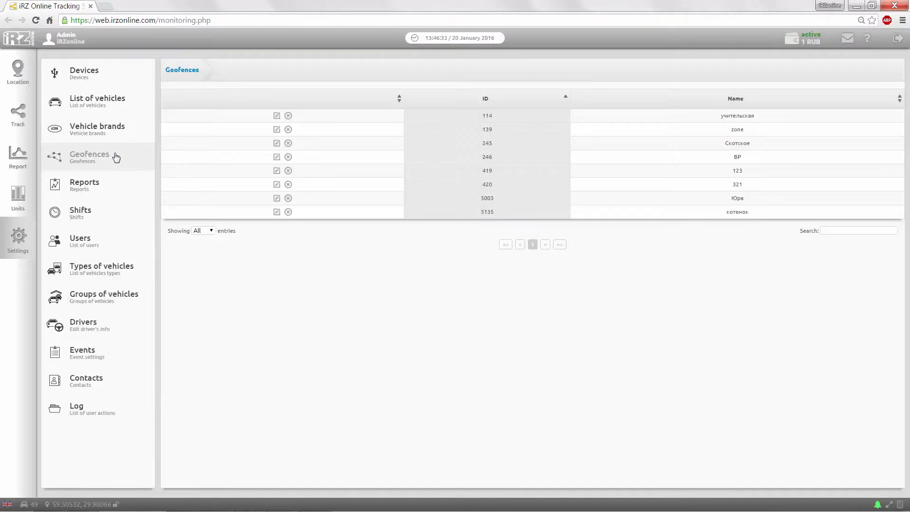
click(277, 116)
click(512, 249)
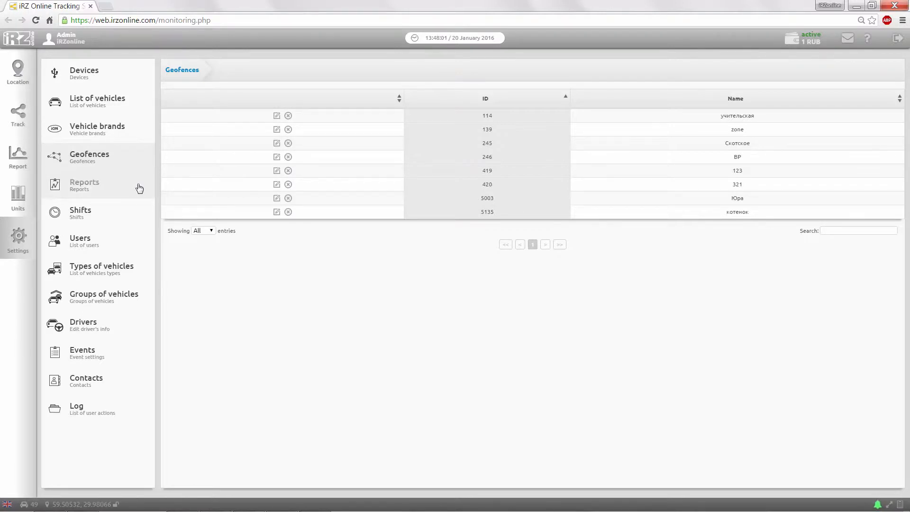
Start a new shift schedule and name it Day
click(121, 219)
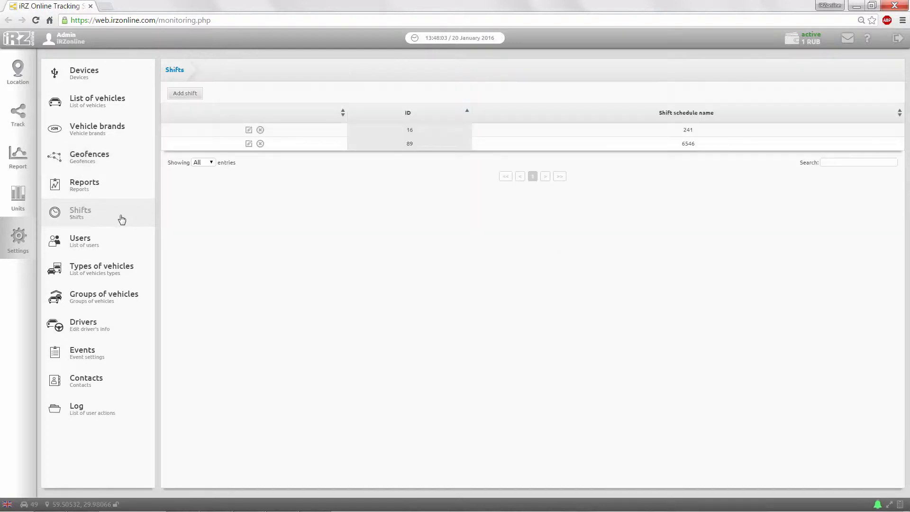
click(185, 96)
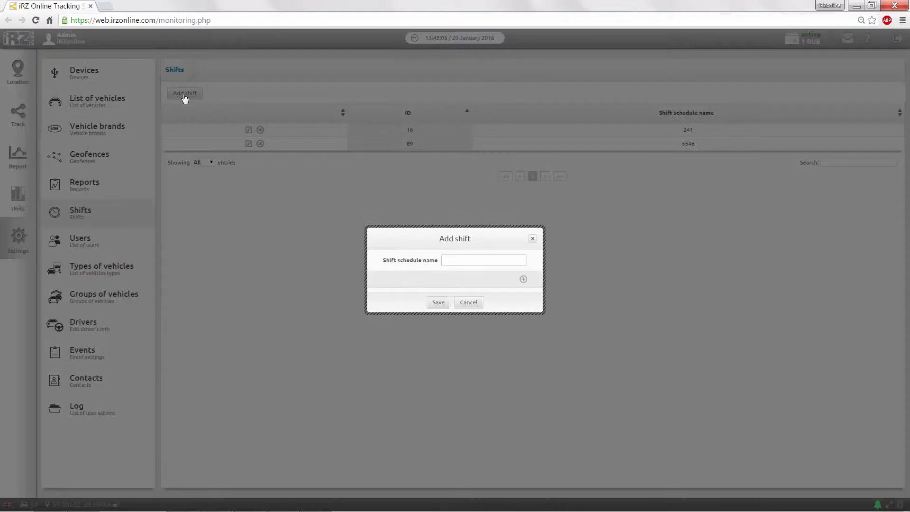
click(451, 259)
text(Day)
Add a shift from 08:00 to 18:00 to the Day schedule and save the schedule
click(522, 280)
click(445, 281)
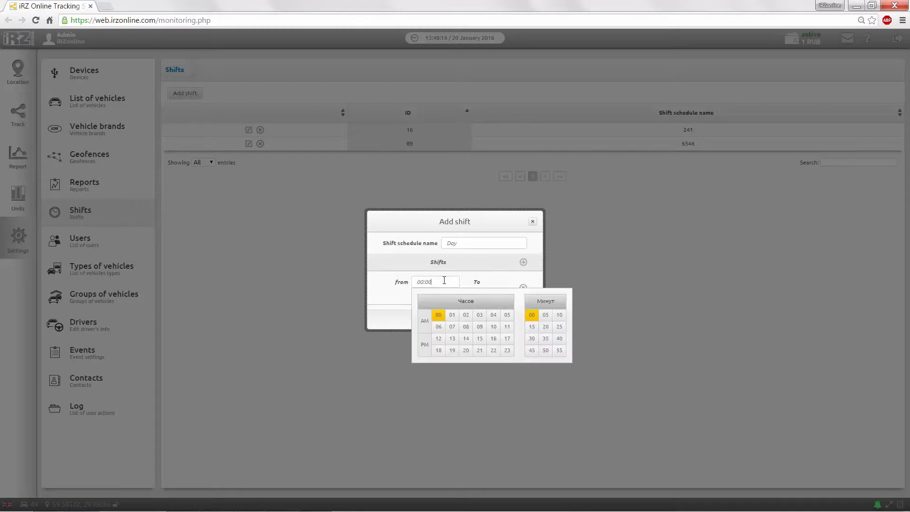
click(465, 326)
click(460, 294)
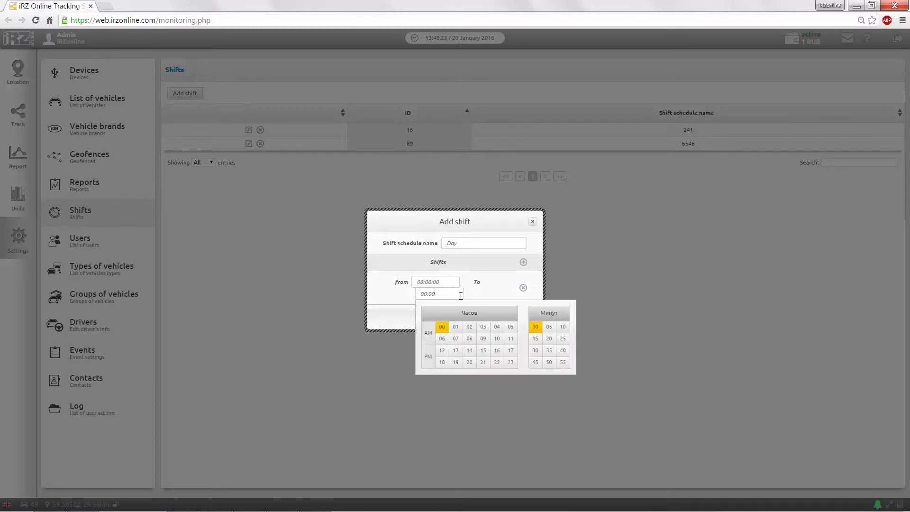
click(441, 362)
click(534, 326)
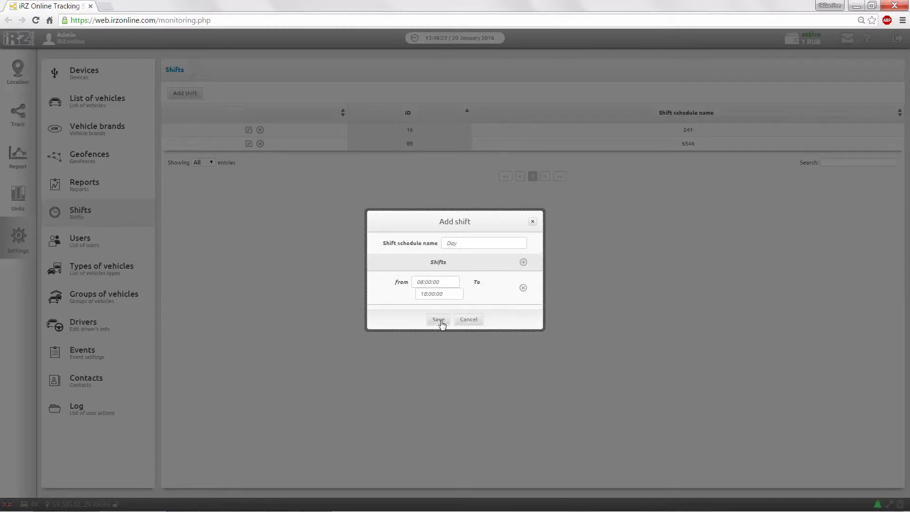
click(440, 321)
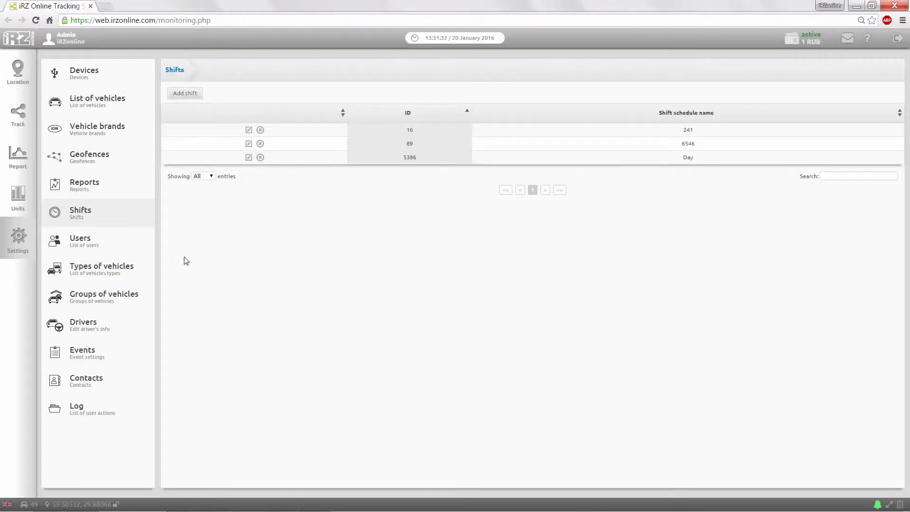
Create a user with the username test_user, enter the account password, and save the user
click(130, 248)
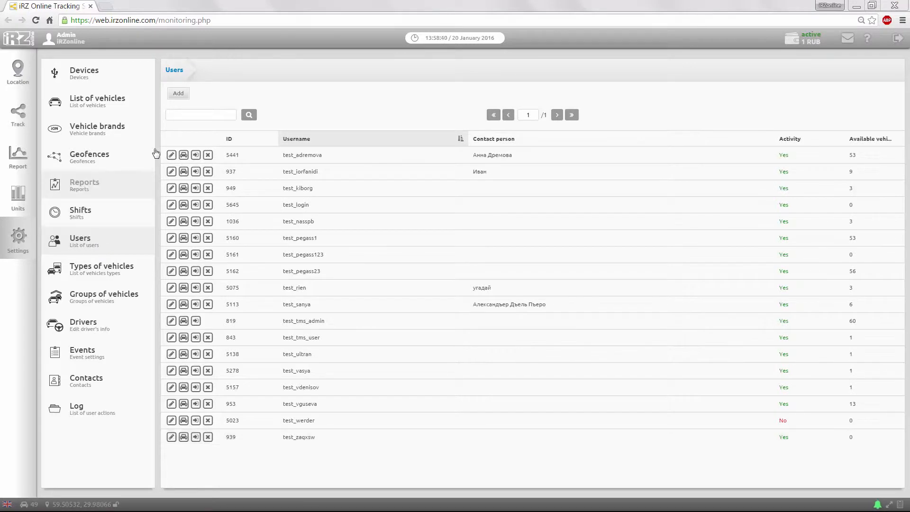
click(176, 95)
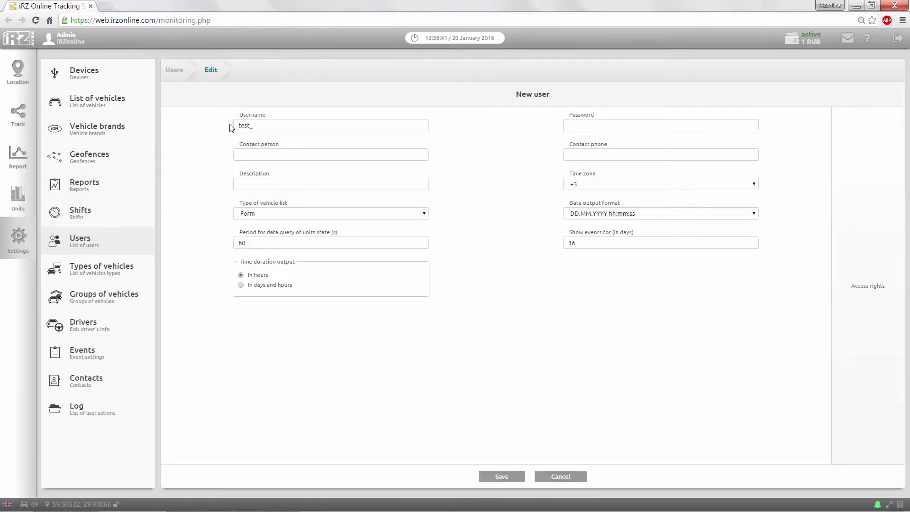
text(user)
click(573, 121)
text(password)
click(515, 479)
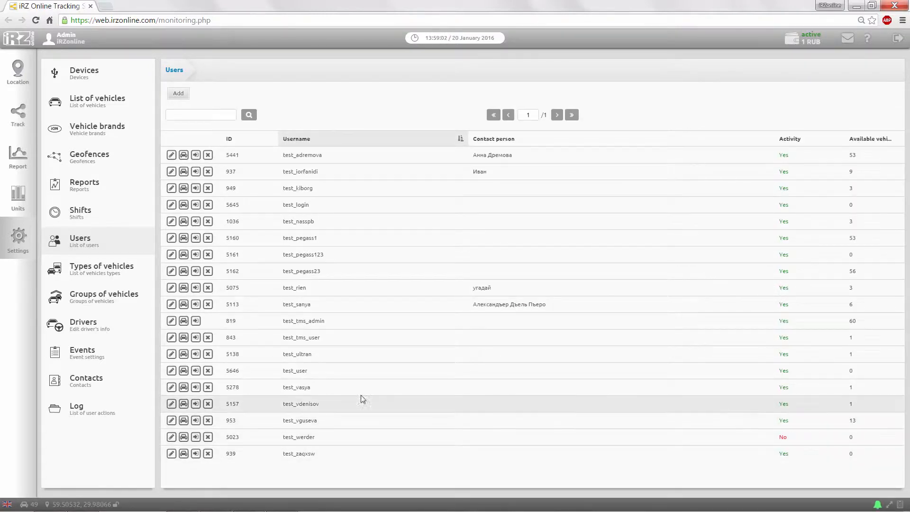
Open test_user for editing and review the time zone, vehicle list type, date output format and time duration options
click(171, 371)
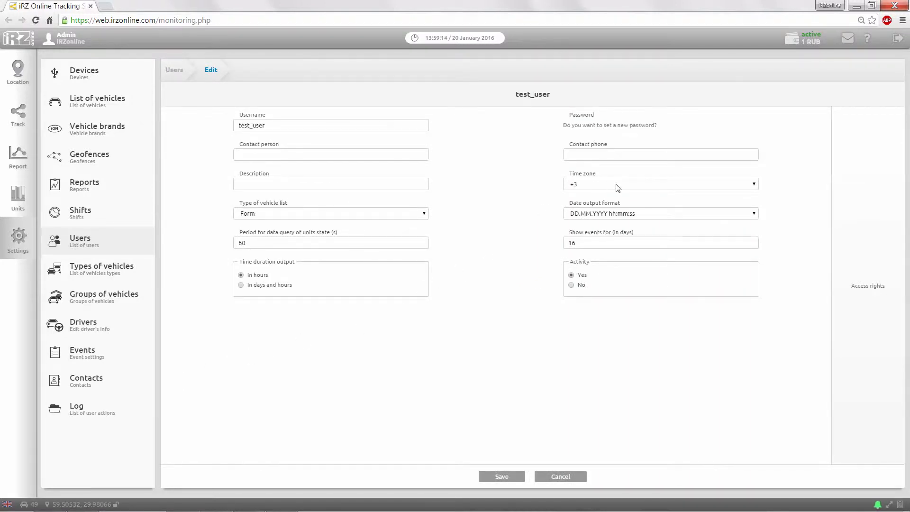
click(678, 185)
click(678, 185)
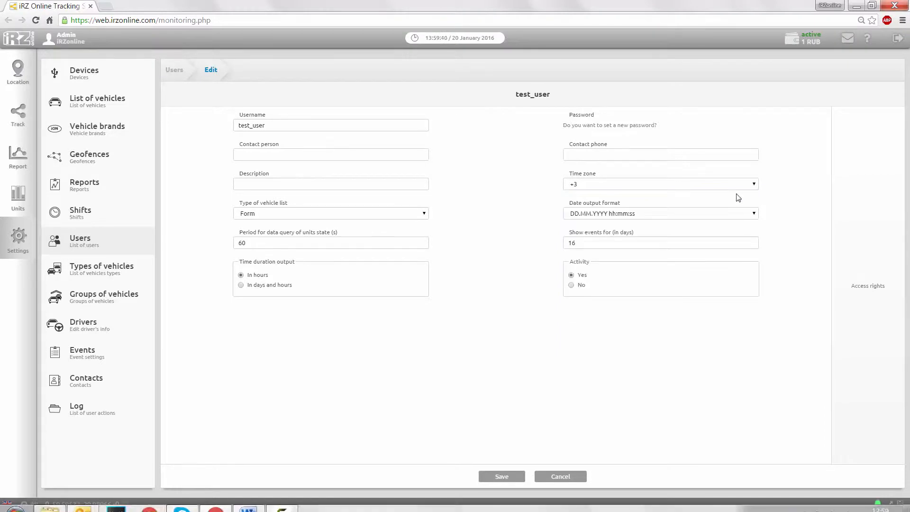
click(425, 216)
click(424, 216)
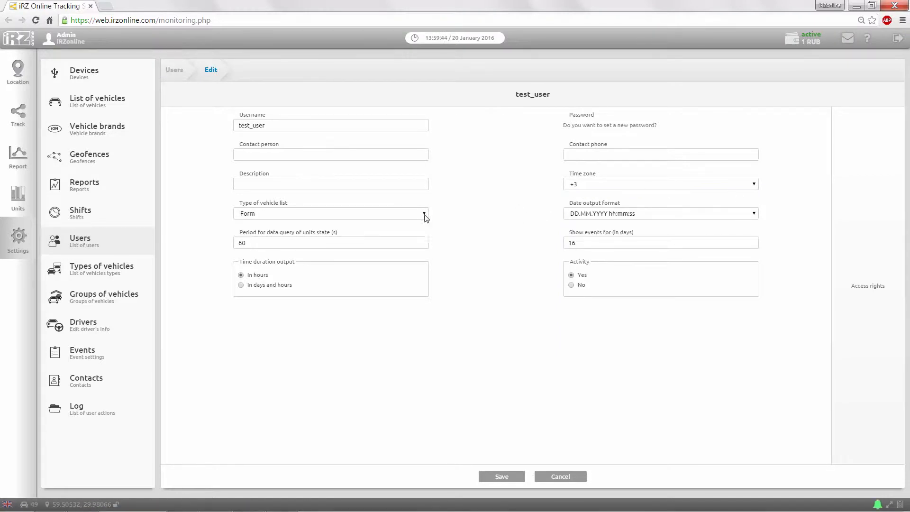
click(677, 212)
click(680, 215)
click(240, 275)
Give test_user the Administrator set of access rights and save the user
click(860, 296)
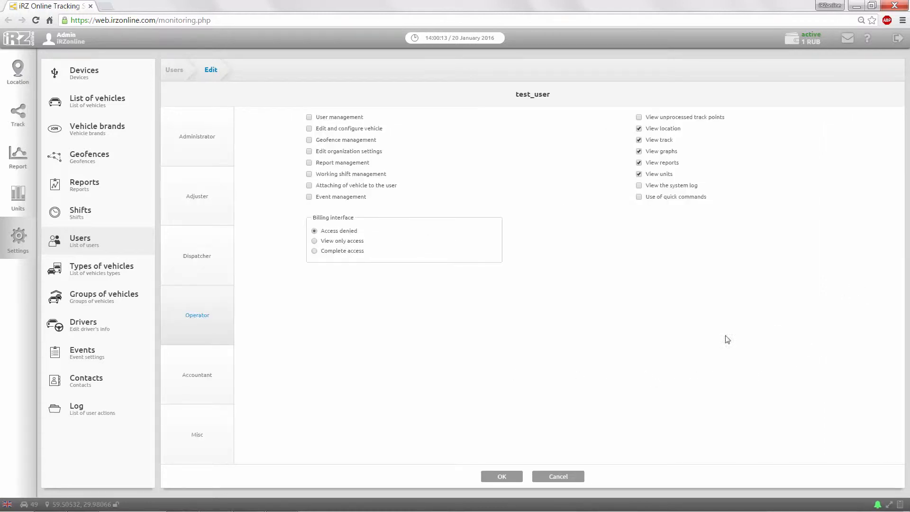
click(200, 268)
click(197, 204)
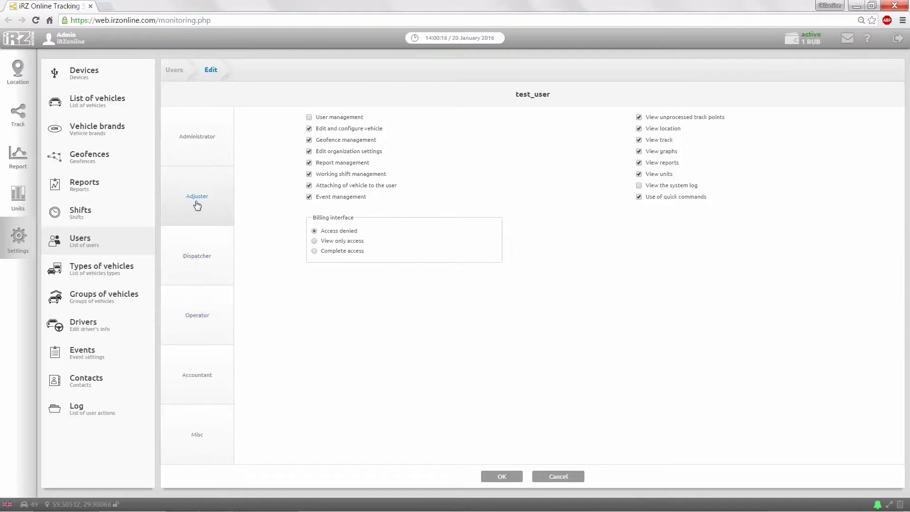
click(196, 150)
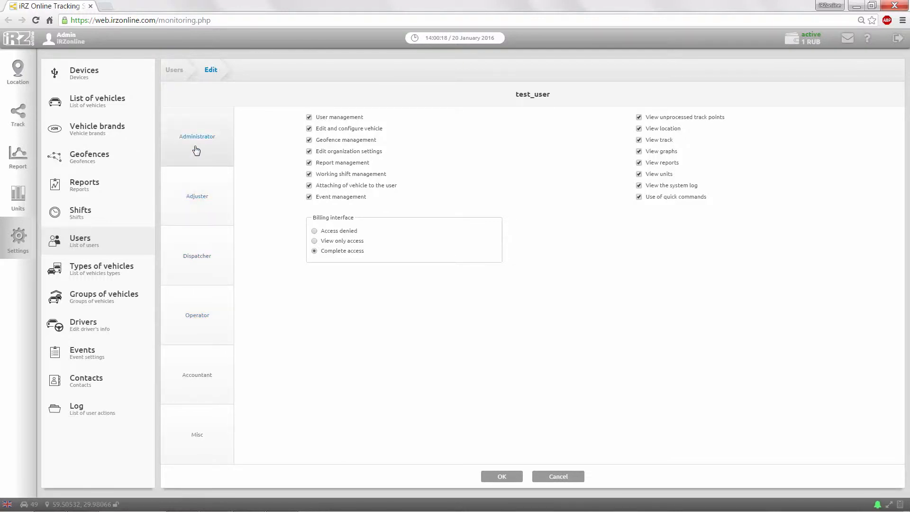
click(494, 476)
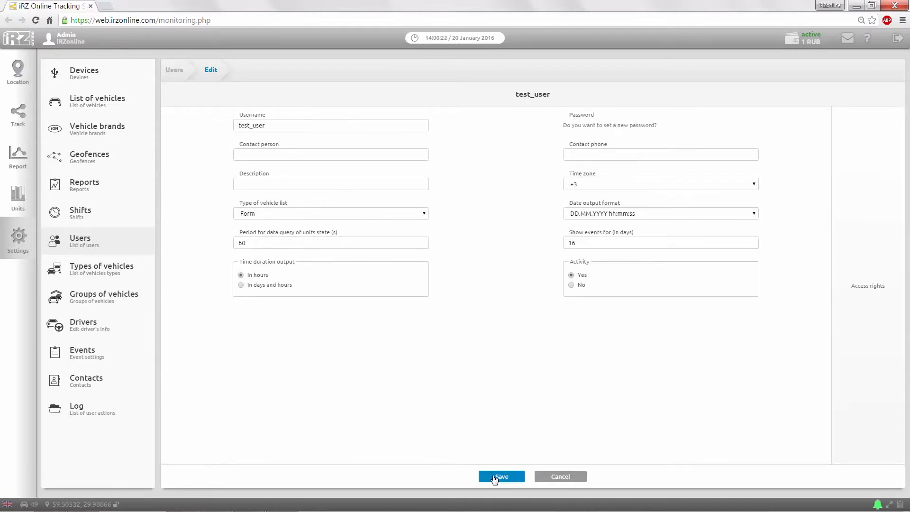
click(494, 476)
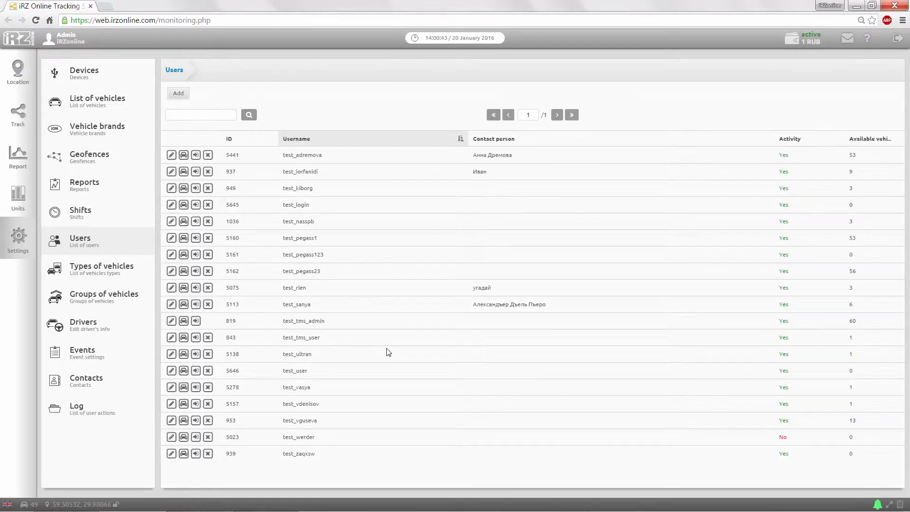
Create a vehicle type named Type 1, keeping the default parameter values, and save it
click(116, 270)
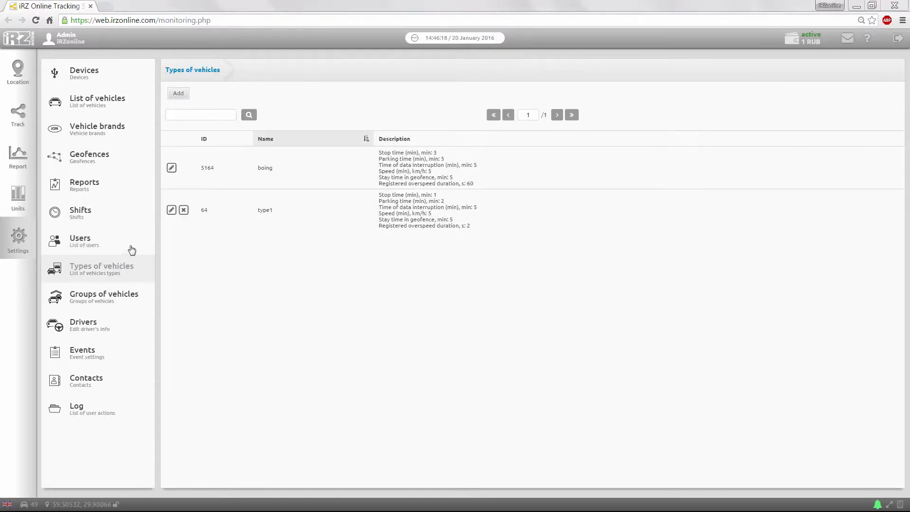
click(179, 93)
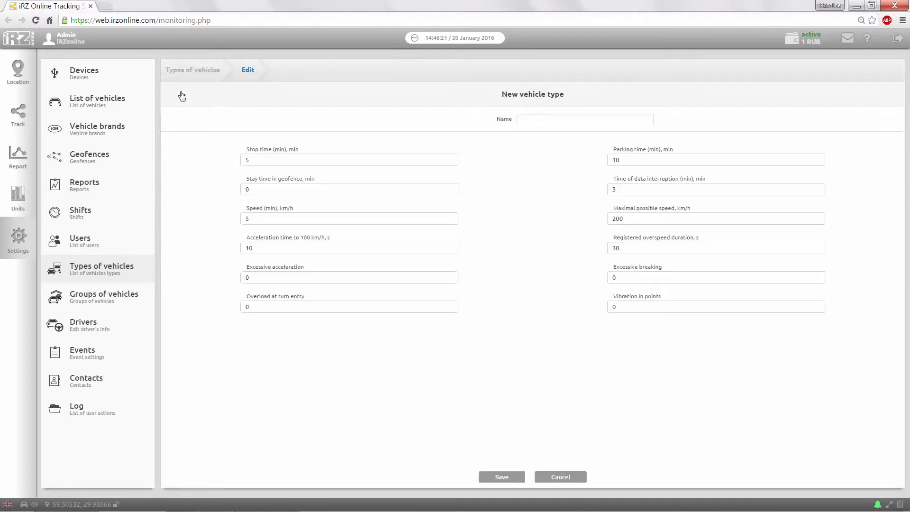
click(531, 120)
text(Type 1)
click(449, 156)
click(610, 164)
click(457, 190)
click(617, 194)
click(634, 307)
click(520, 480)
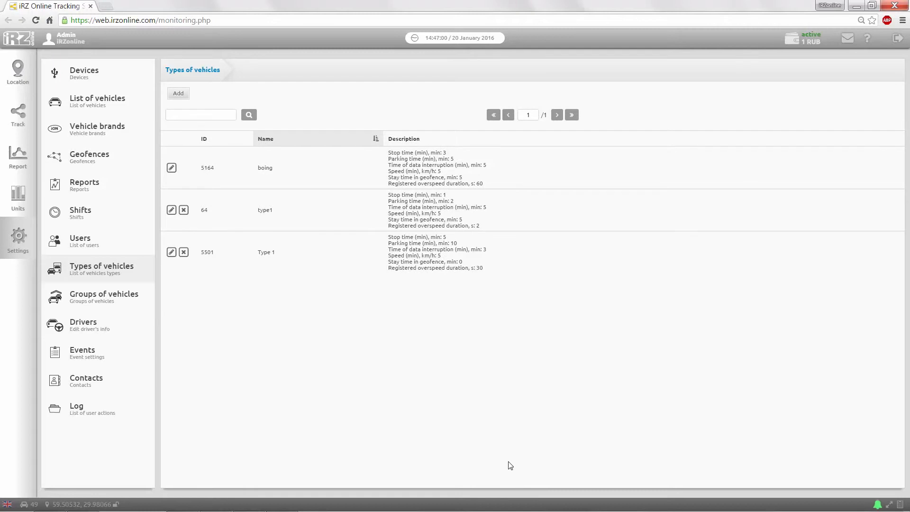
click(129, 297)
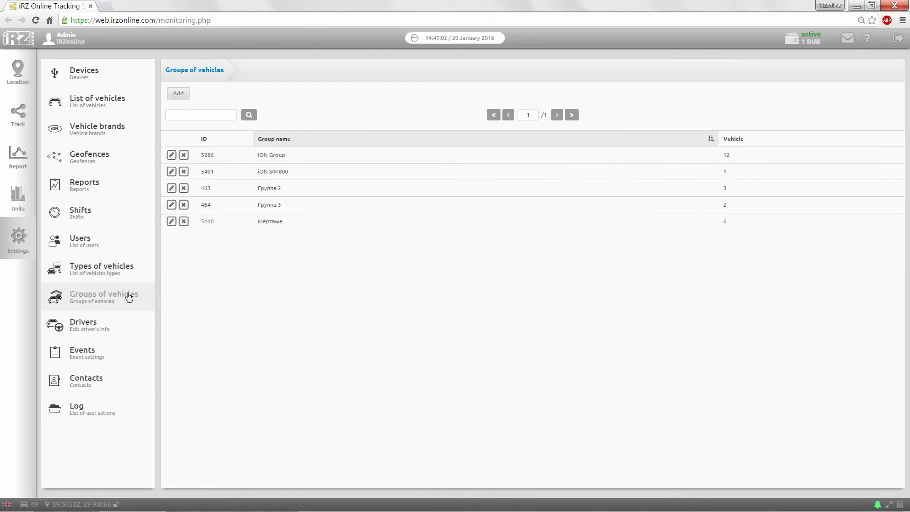
click(178, 95)
click(198, 153)
click(214, 196)
click(236, 311)
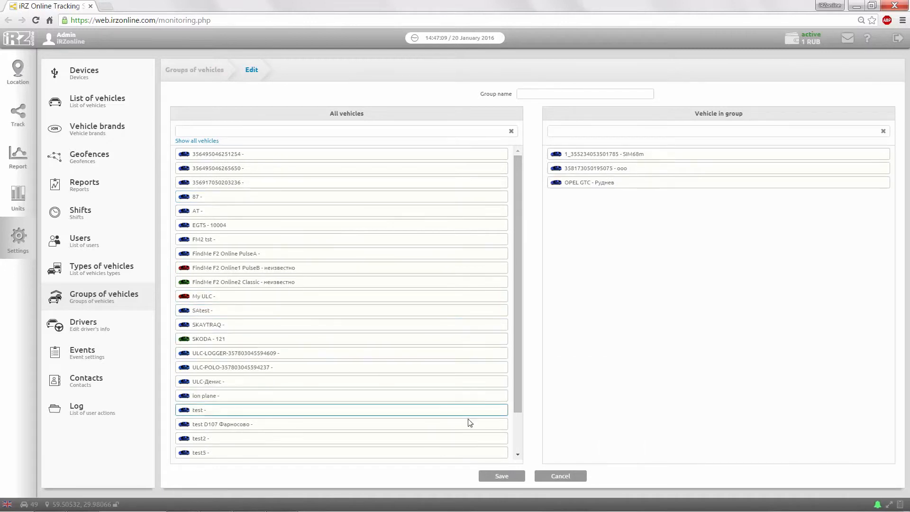
click(561, 476)
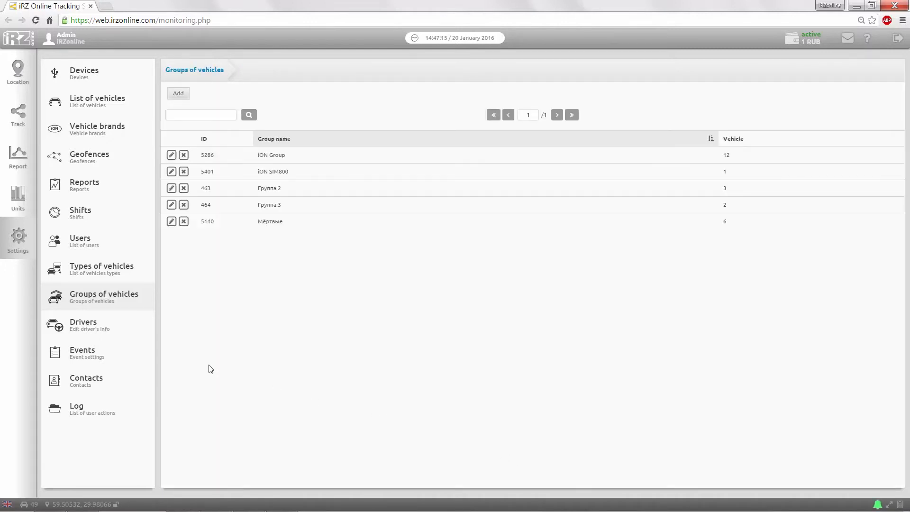
Open the listed driver's record, add a photo, and assign the Toyota Levin as the driver's vehicle
click(134, 335)
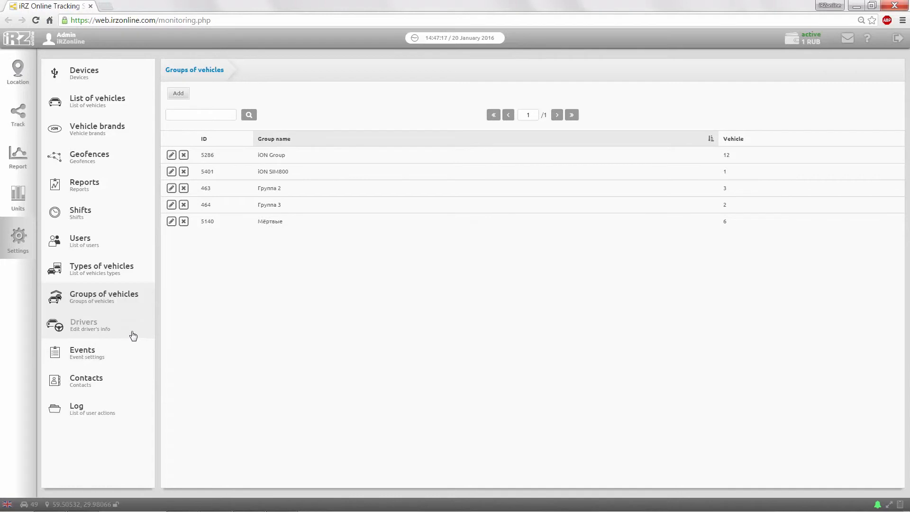
click(171, 158)
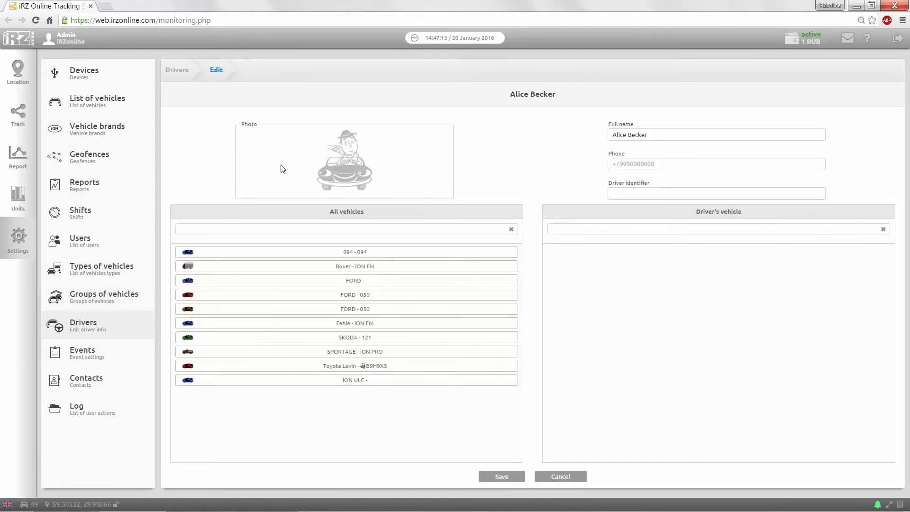
click(324, 185)
double_click(217, 150)
click(289, 368)
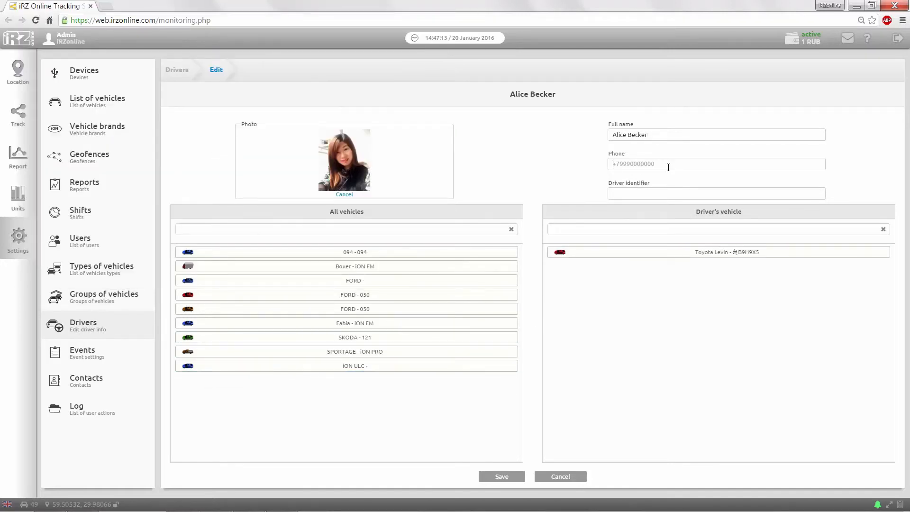
click(669, 193)
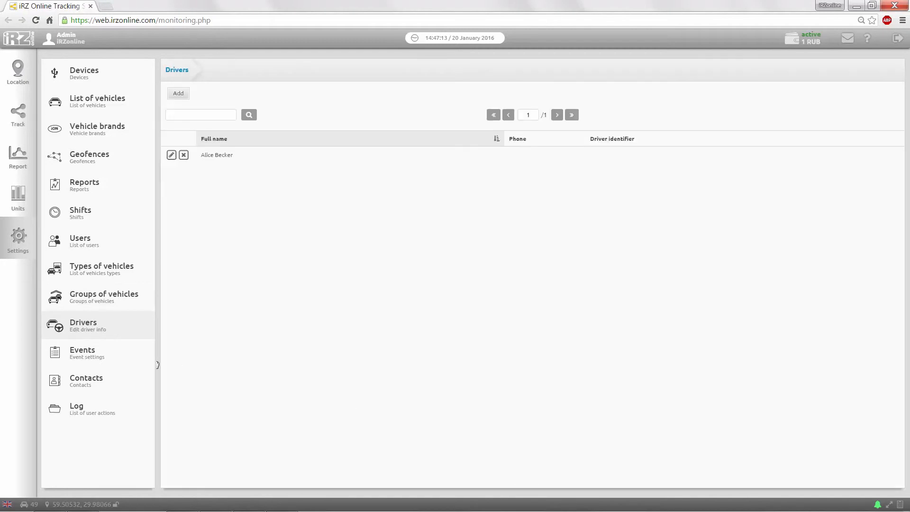
Open the contacts list and view the fields of the new contact form, leaving it without saving
click(122, 359)
click(122, 382)
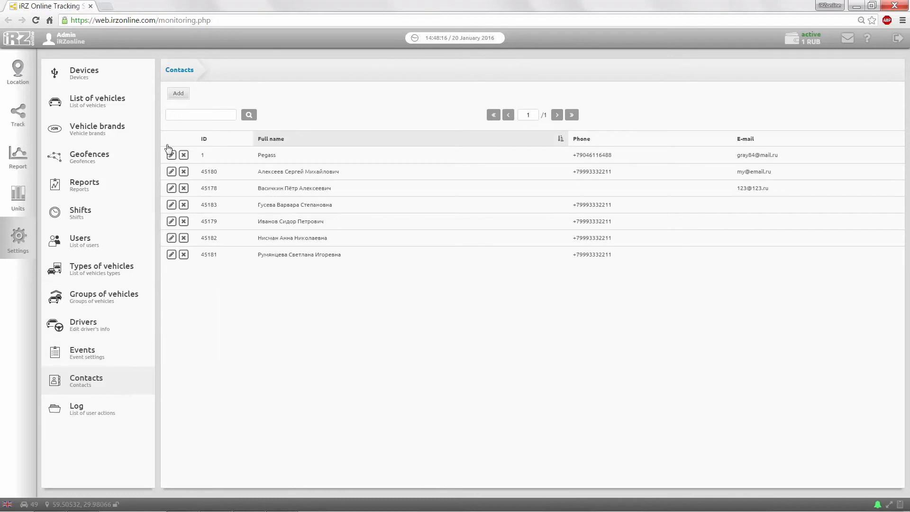
click(178, 95)
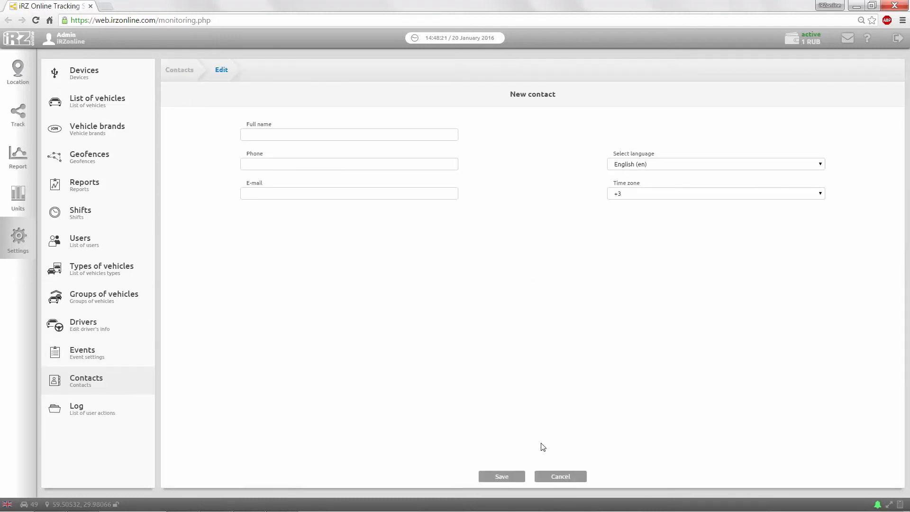
click(560, 478)
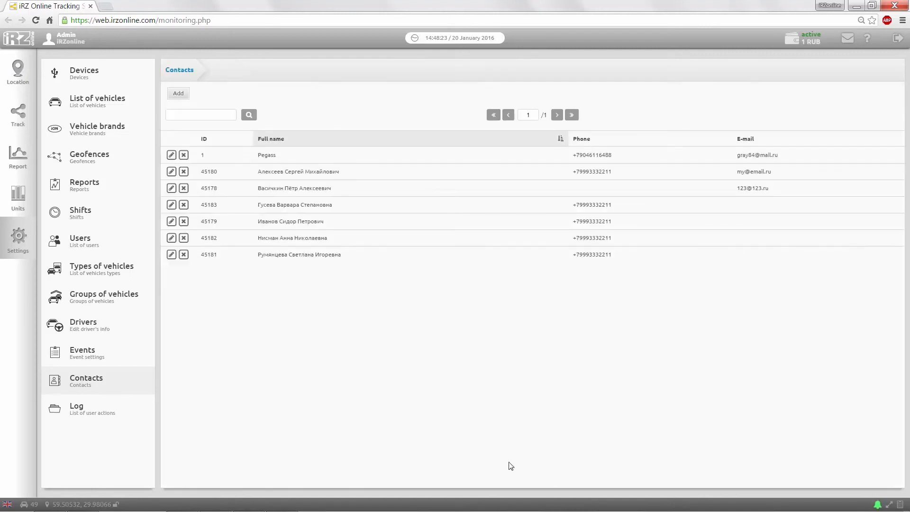
Open the log of user actions
click(70, 412)
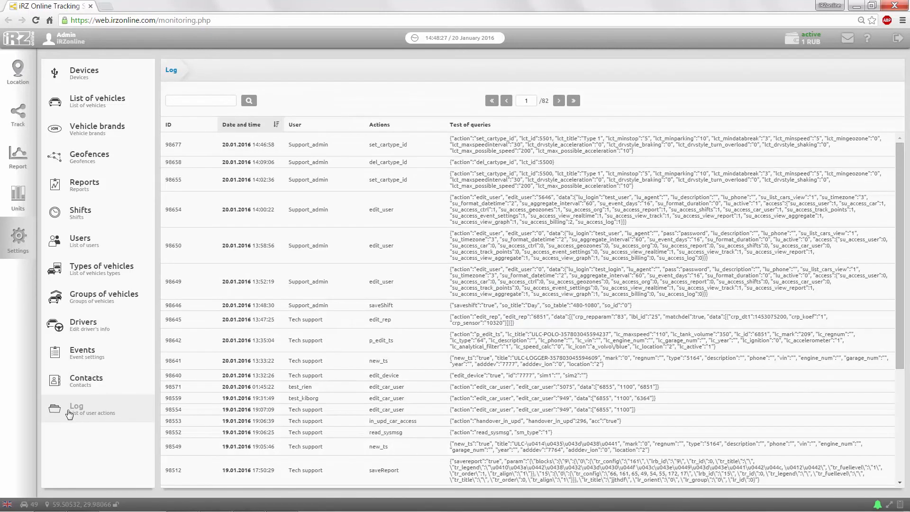